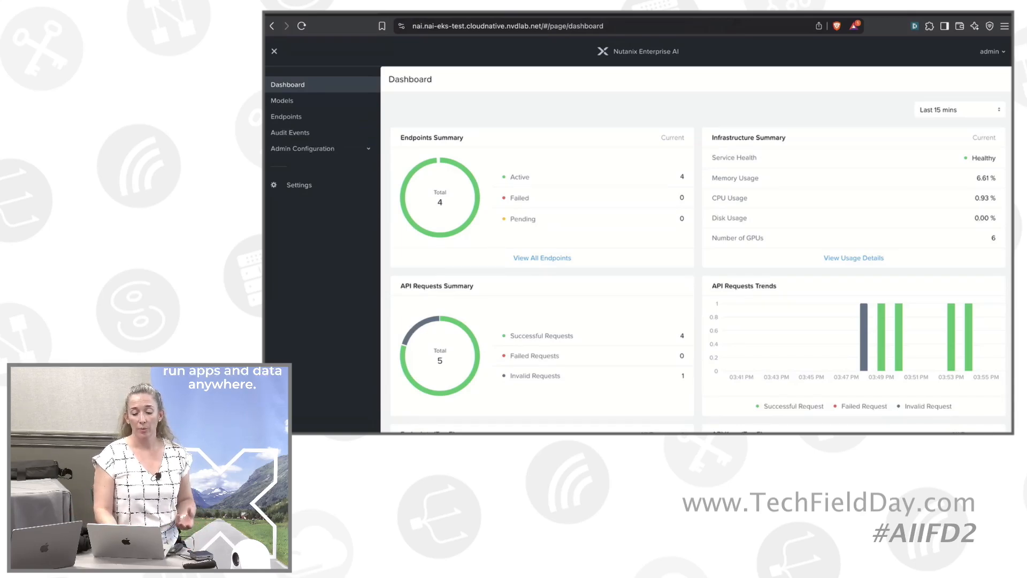
# - Review the dashboard's endpoint and API request summaries and open the infrastructure usage details
pyautogui.scroll(-1, 696, 251)
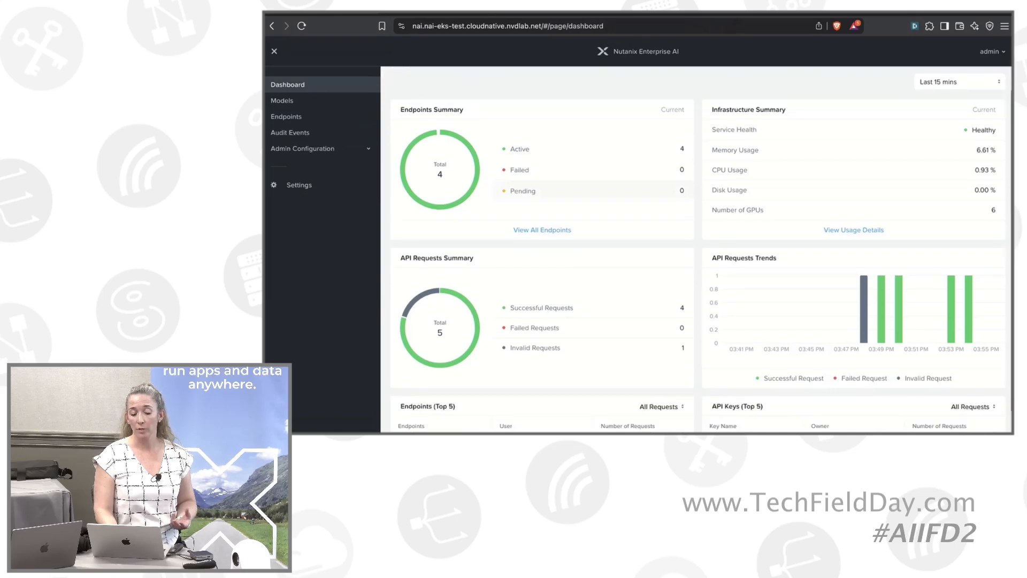
pyautogui.scroll(-2, 695, 250)
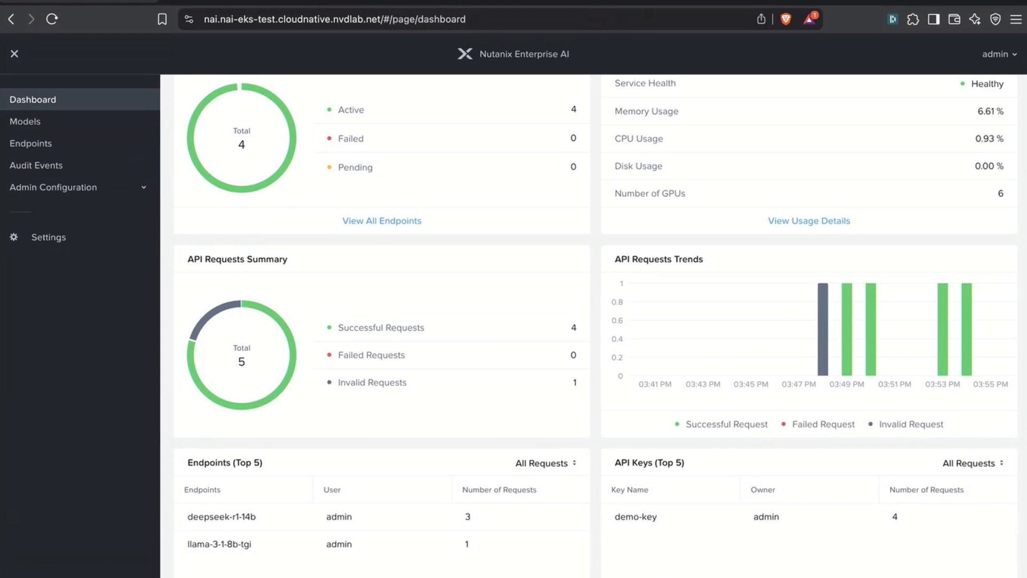
pyautogui.scroll(2, 823, 374)
pyautogui.moveTo(823, 412)
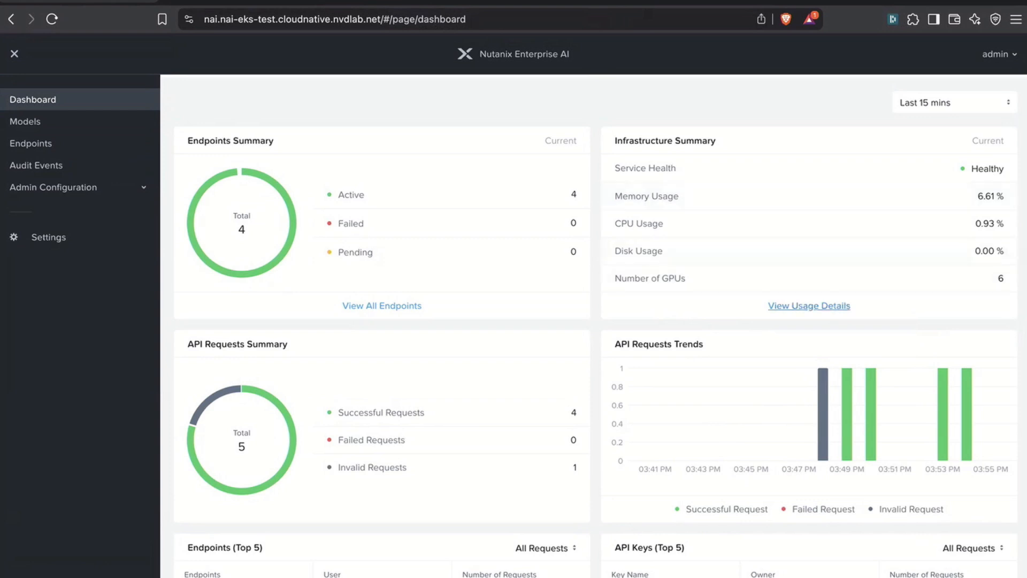
pyautogui.click(809, 306)
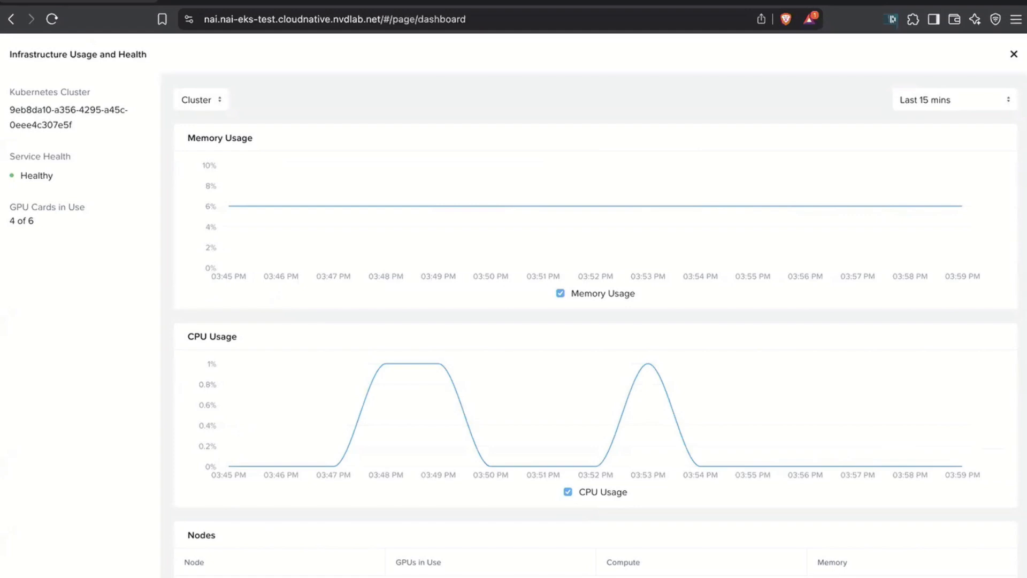
# - View the memory, CPU and GPU usage charts for the node ip-192-168-87-63.ec2.internal
pyautogui.click(201, 100)
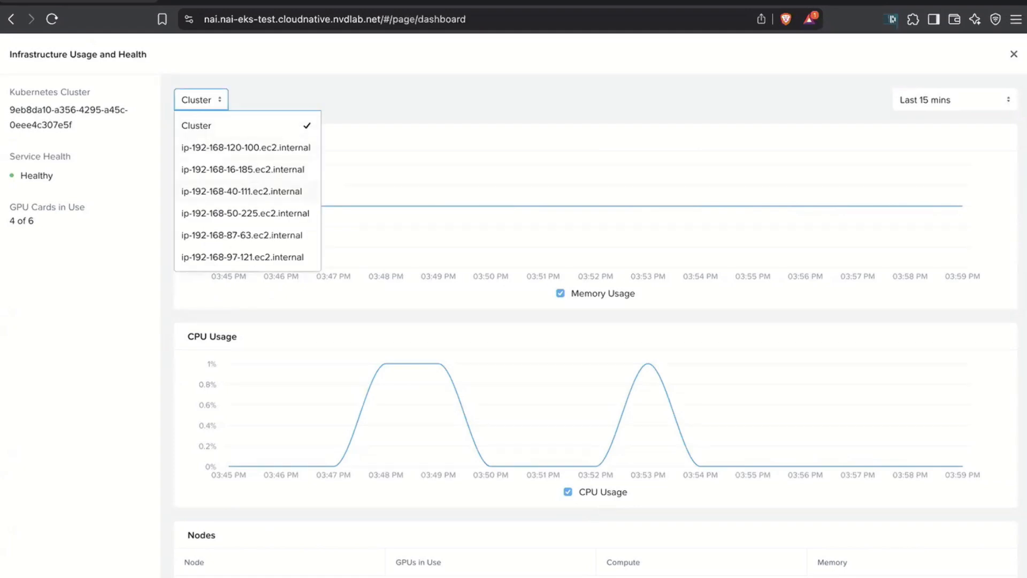
pyautogui.click(242, 235)
pyautogui.scroll(-5, 594, 326)
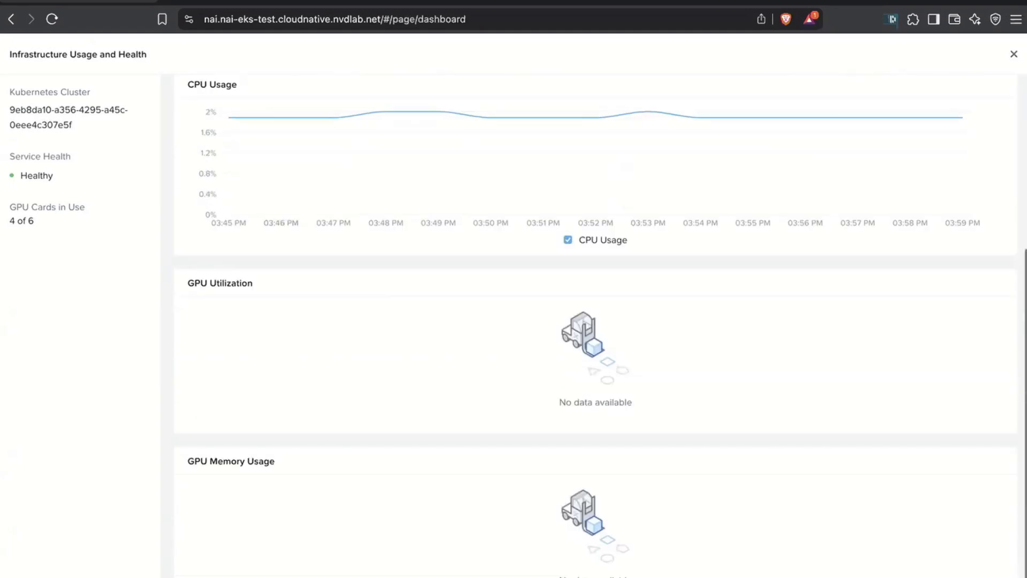
pyautogui.scroll(5, 595, 326)
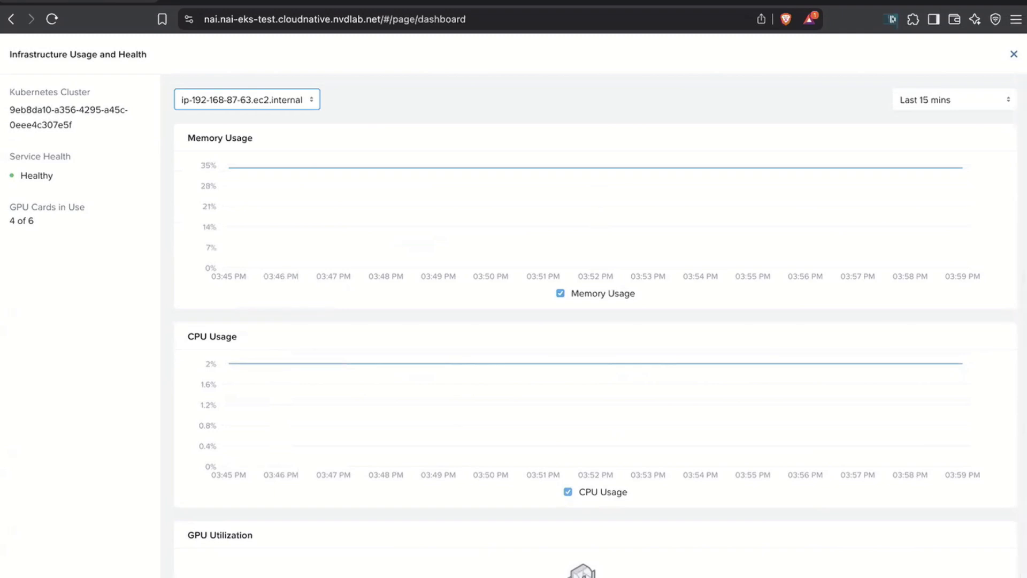
# - Switch the usage charts back to the whole cluster and close the infrastructure usage details
pyautogui.click(247, 100)
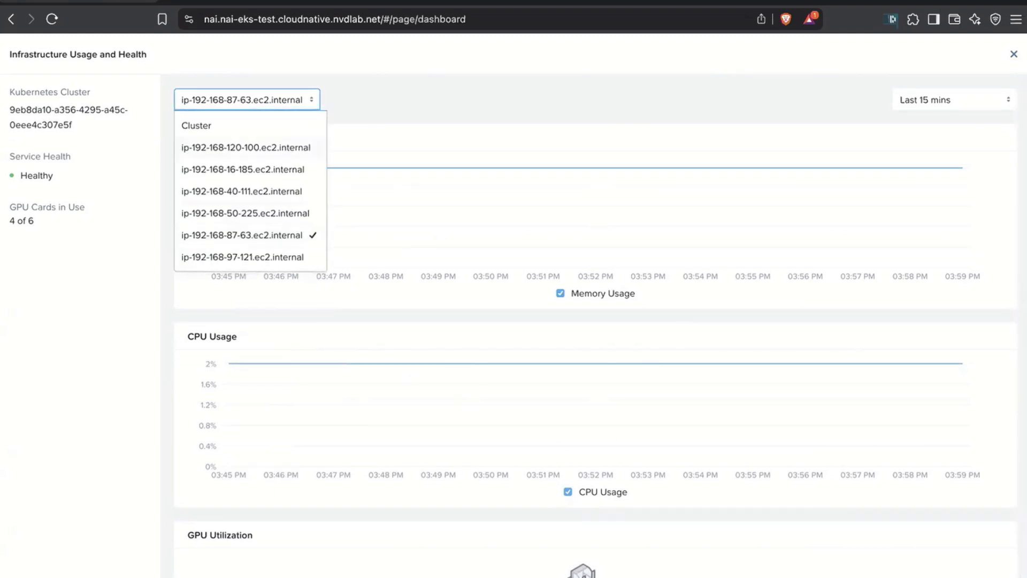
pyautogui.click(197, 126)
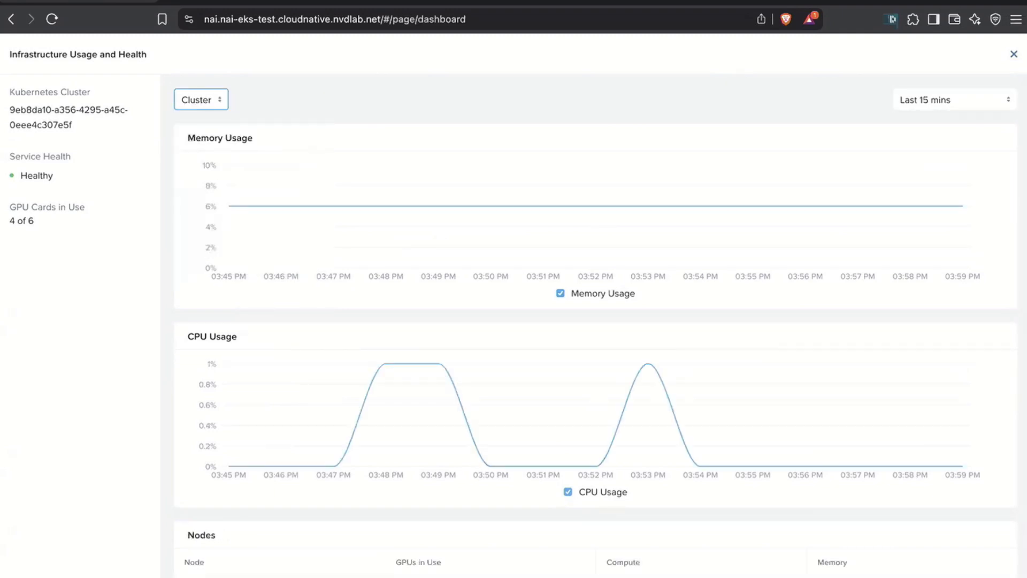
pyautogui.click(1014, 54)
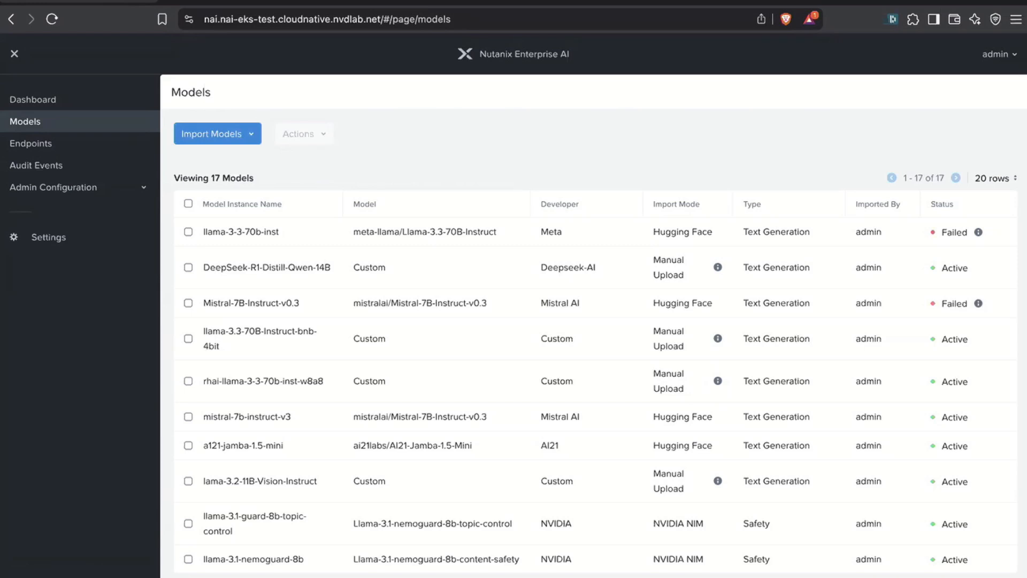
# - Select the meta-llama/Llama-3.2-1B-Instruct model from the Hugging Face Model Hub for import
pyautogui.click(217, 134)
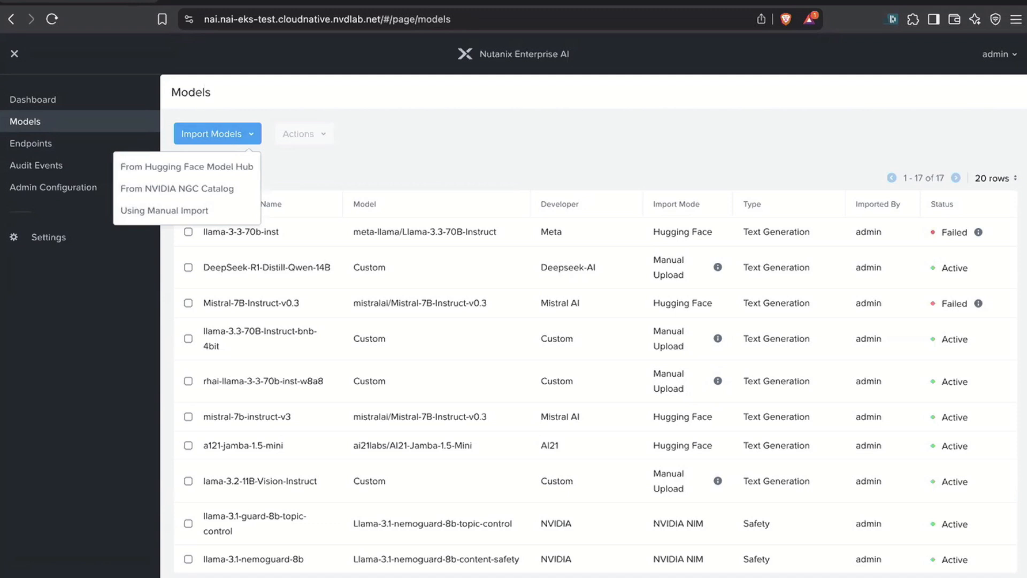
pyautogui.click(186, 166)
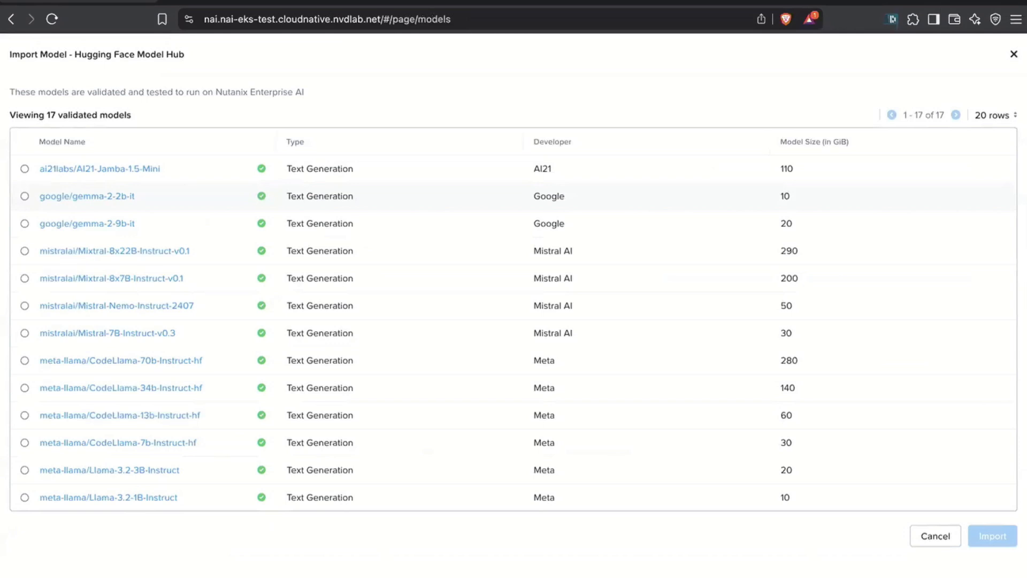
pyautogui.press('F2')
pyautogui.scroll(-4, 514, 337)
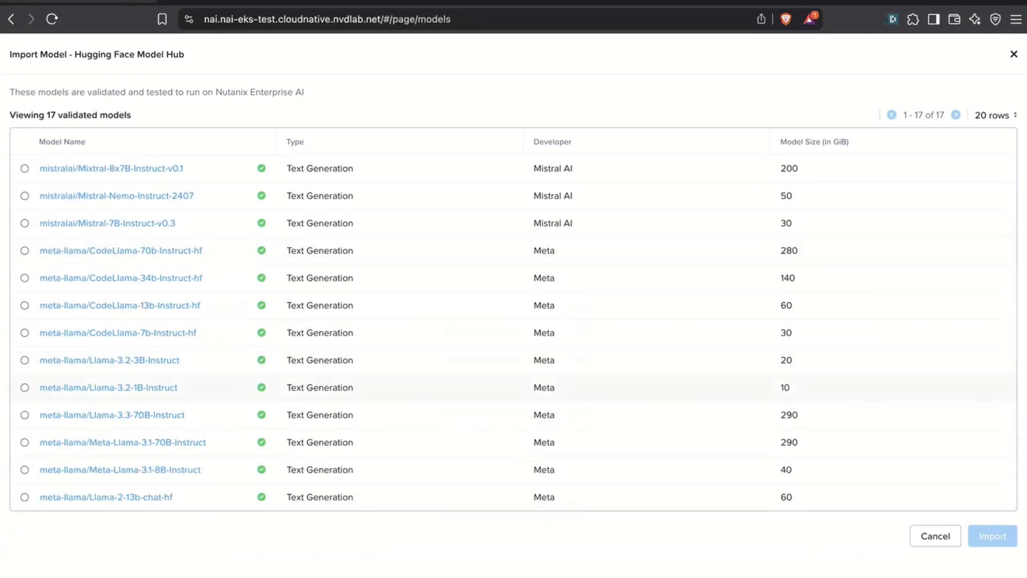
pyautogui.click(24, 387)
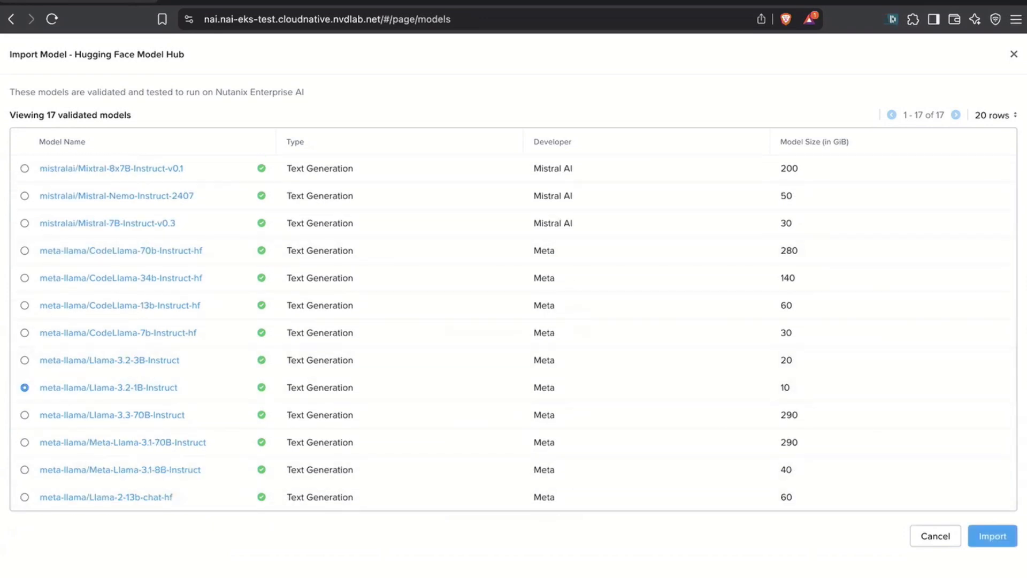
# - Import the selected Llama model with the model instance name llama31b
pyautogui.click(992, 535)
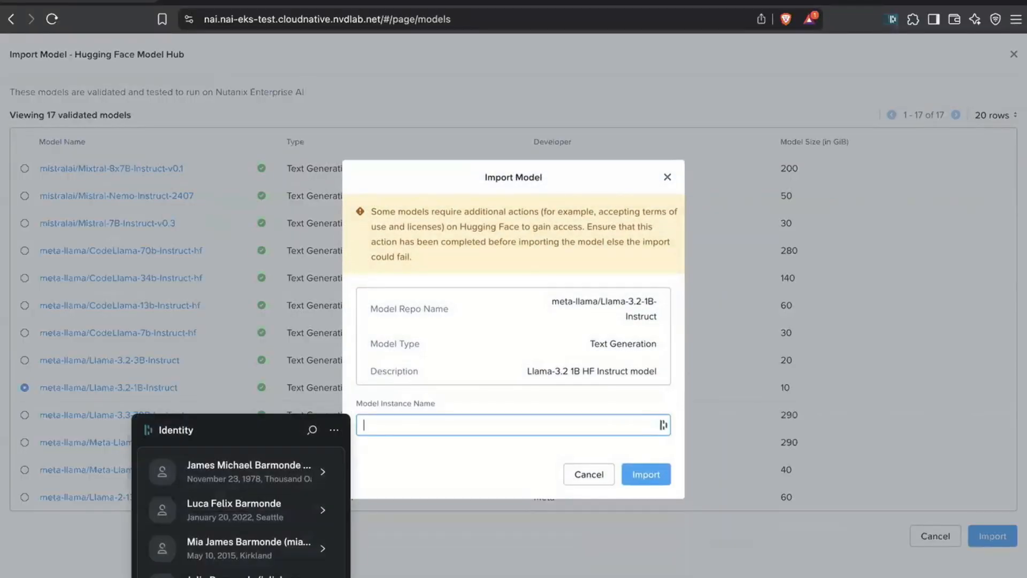
pyautogui.write('llama31b')
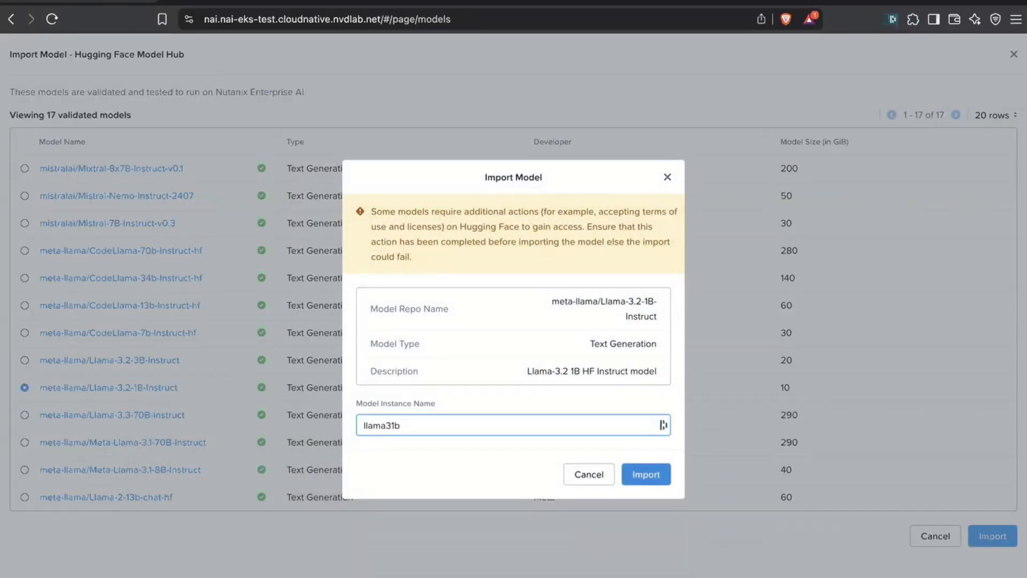
pyautogui.click(646, 474)
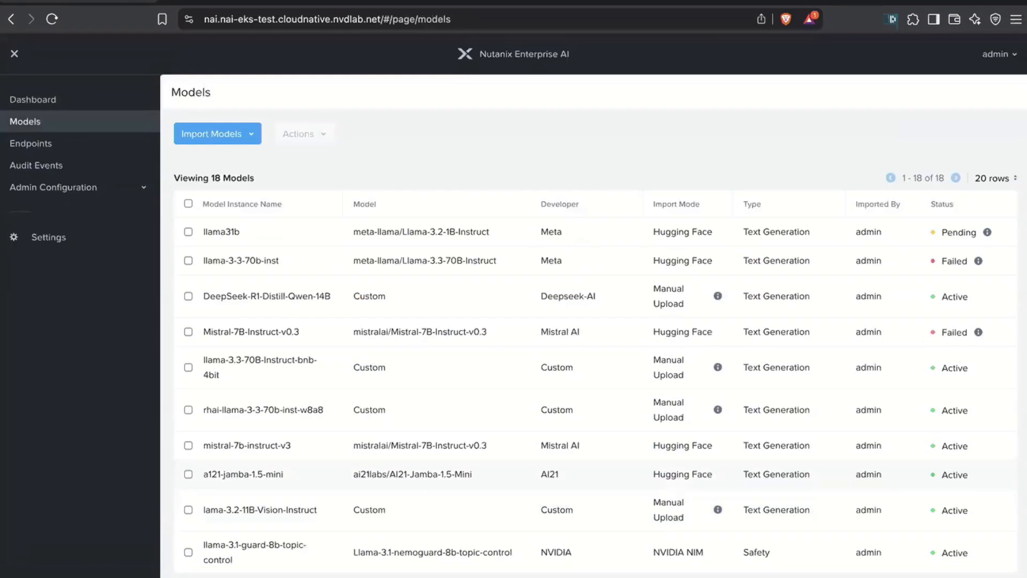
pyautogui.moveTo(987, 231)
# - Look through the models importable from the NVIDIA NGC Catalog and leave the list without importing any
pyautogui.click(217, 134)
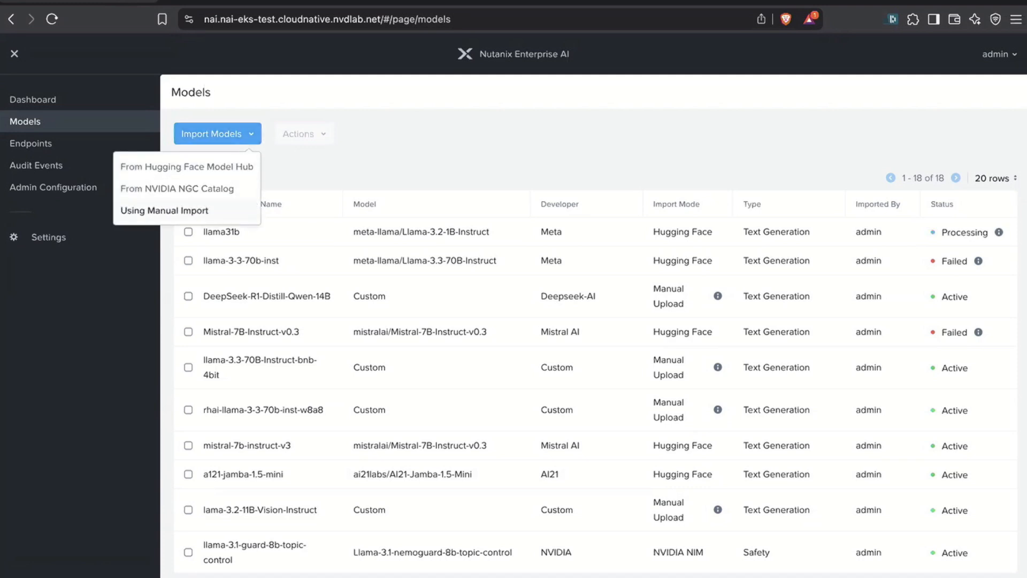
pyautogui.moveTo(217, 133)
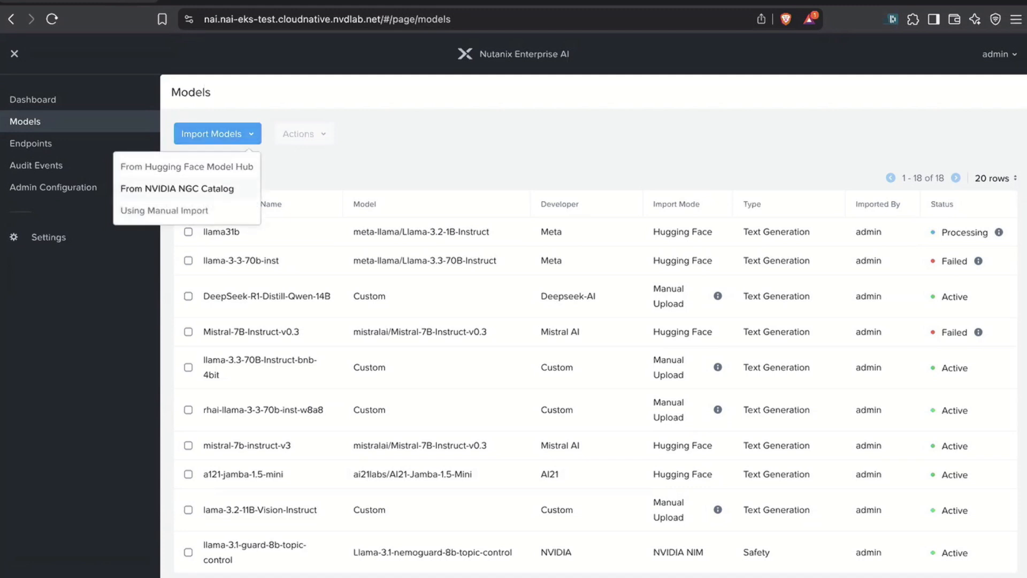
pyautogui.click(177, 188)
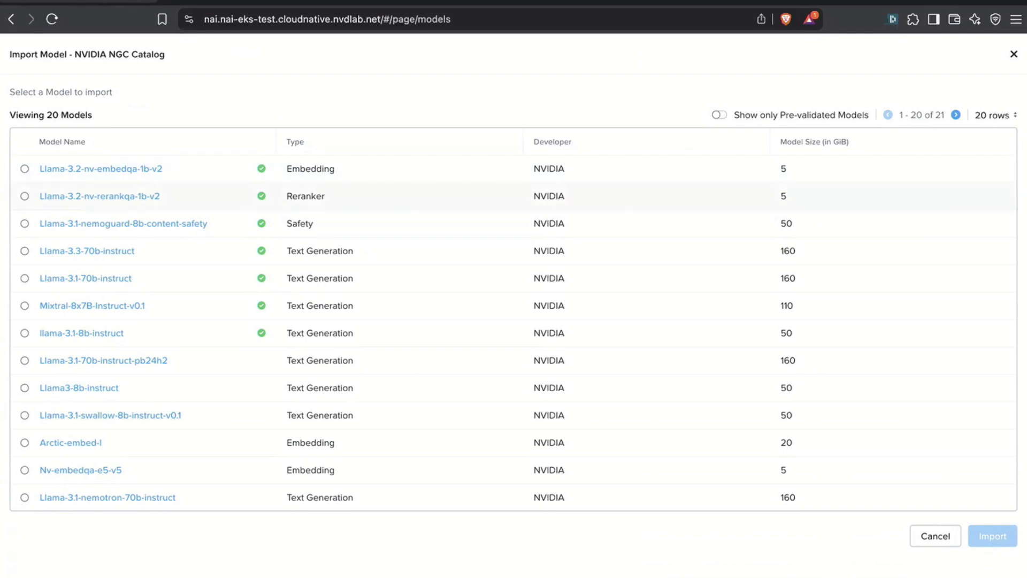
pyautogui.click(935, 536)
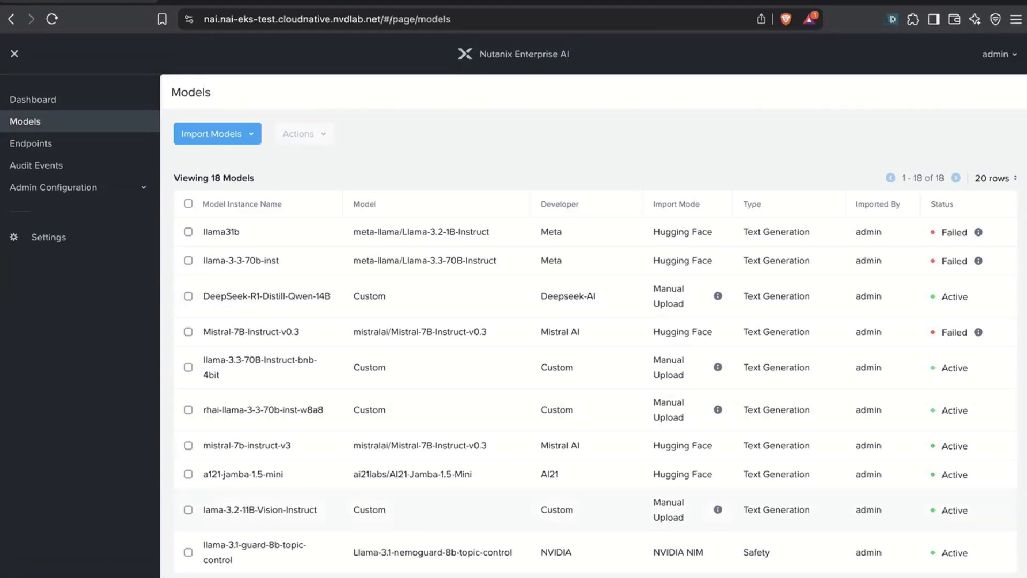
# - Start a new endpoint named myendpoint and choose mistral-7b-instruct-v3 as its model instance
pyautogui.click(30, 144)
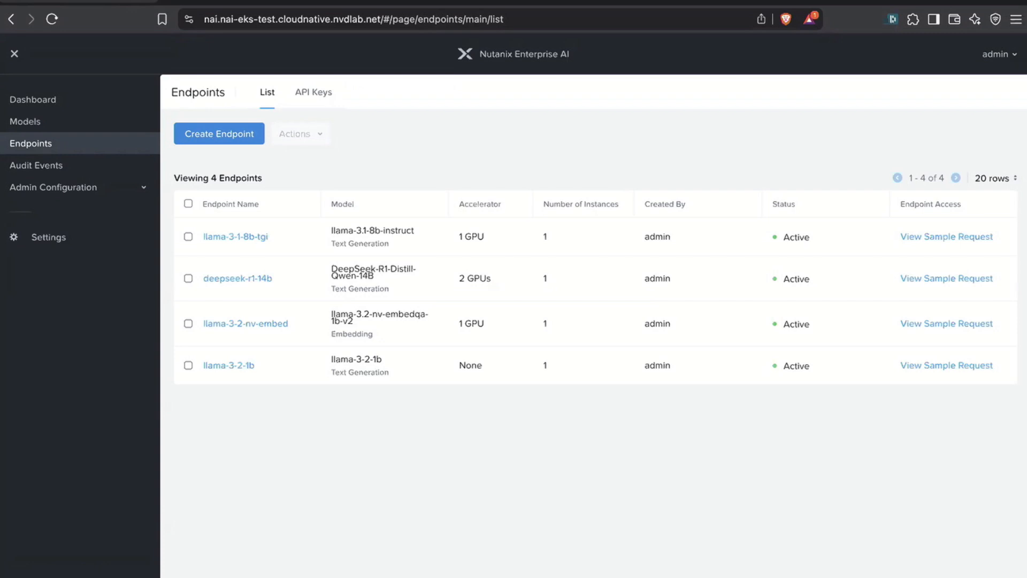
pyautogui.click(218, 133)
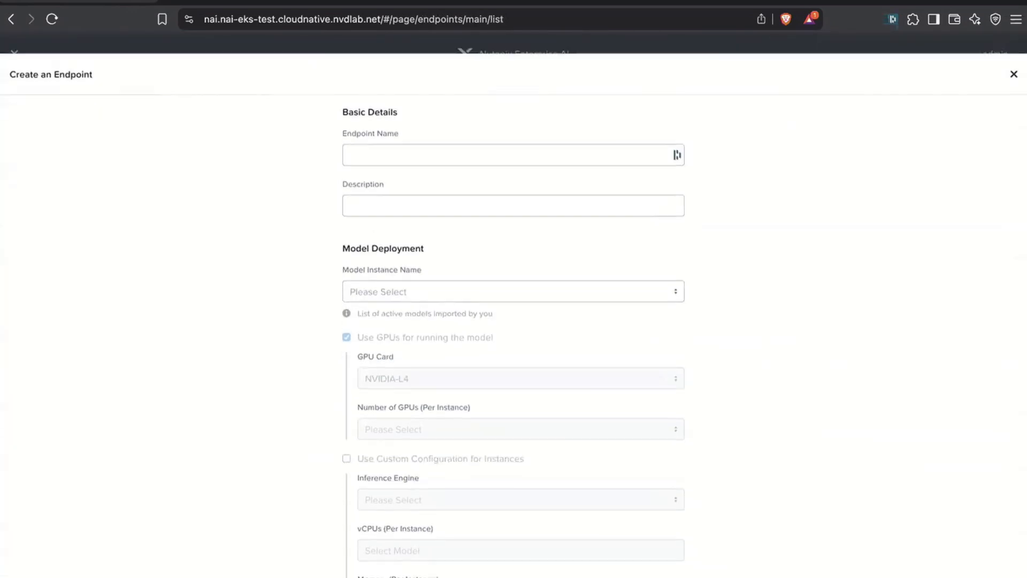
pyautogui.click(512, 135)
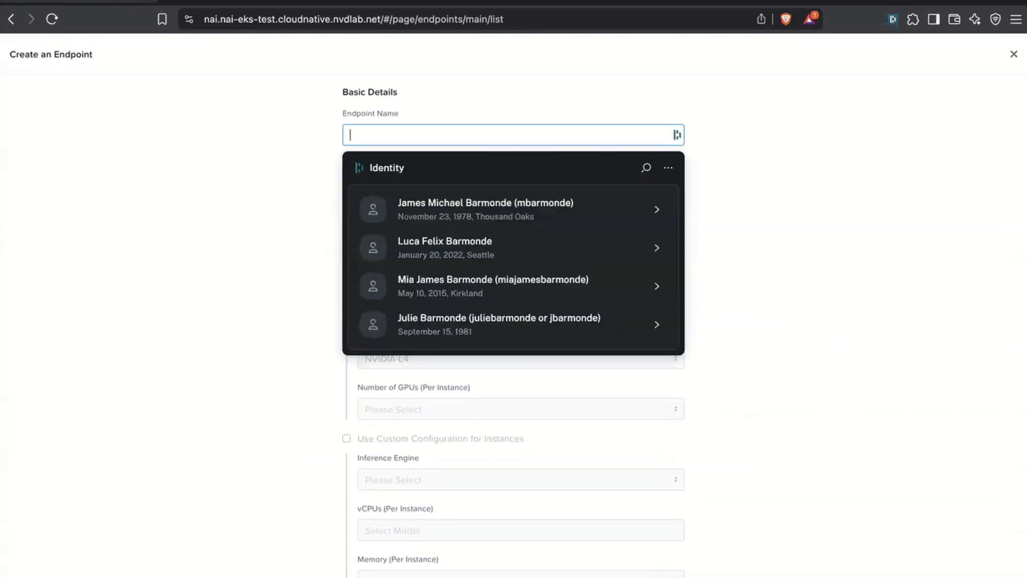
pyautogui.write('myendpoint')
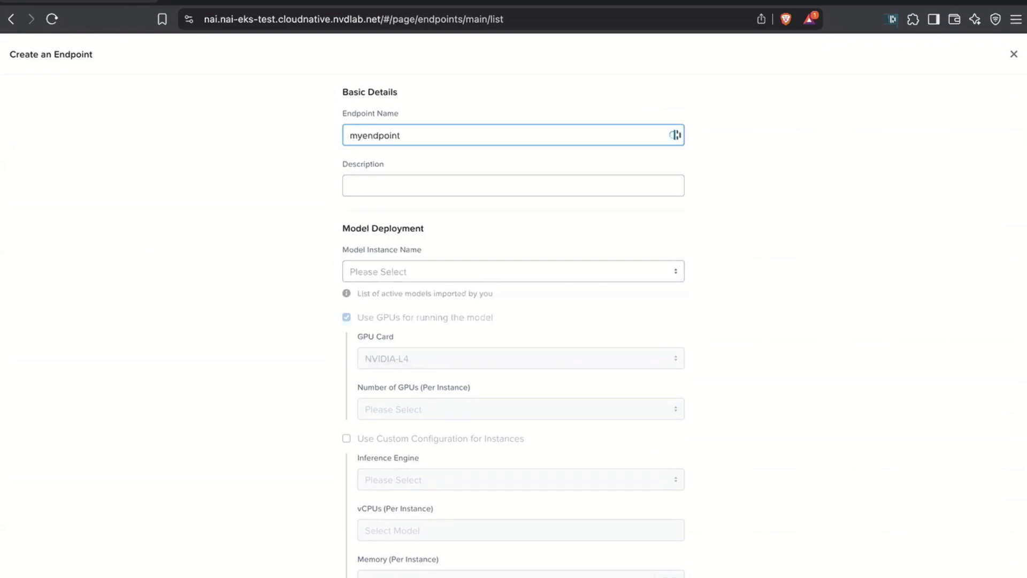
pyautogui.click(512, 271)
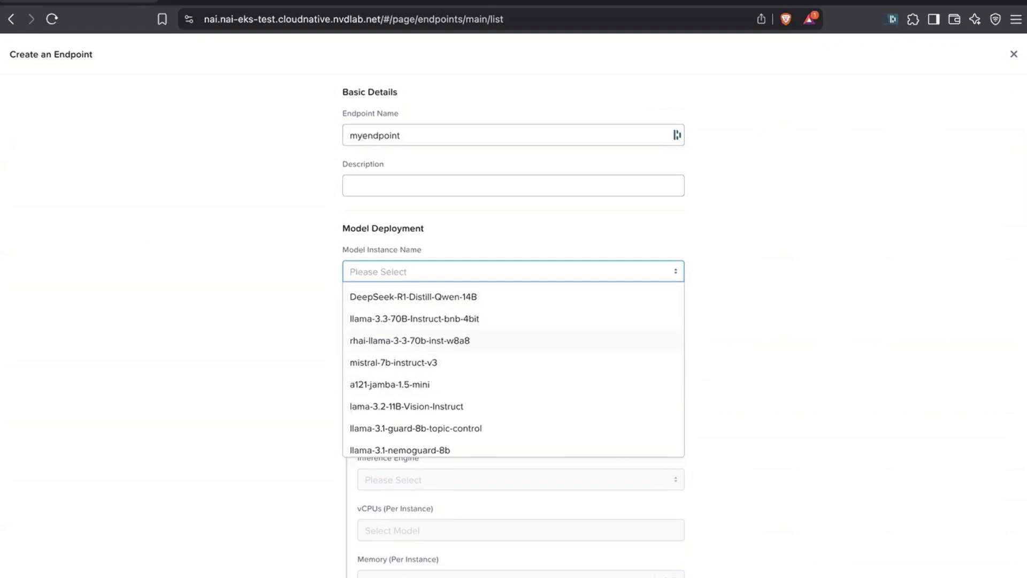
pyautogui.click(394, 362)
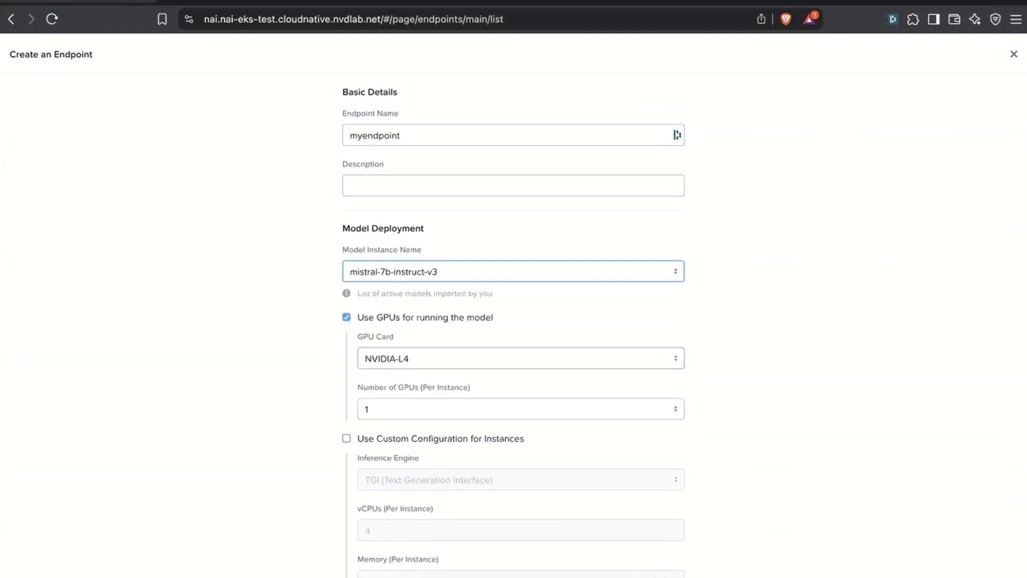
# - Set the GPU card for running the endpoint's model to NVIDIA-L40S
pyautogui.click(396, 359)
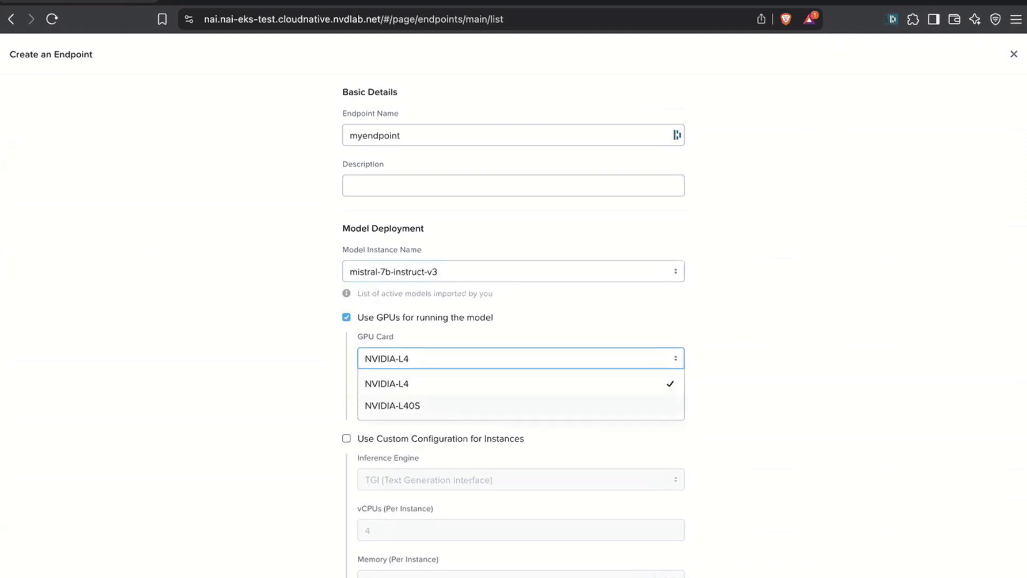
pyautogui.click(392, 406)
pyautogui.click(396, 359)
pyautogui.click(300, 370)
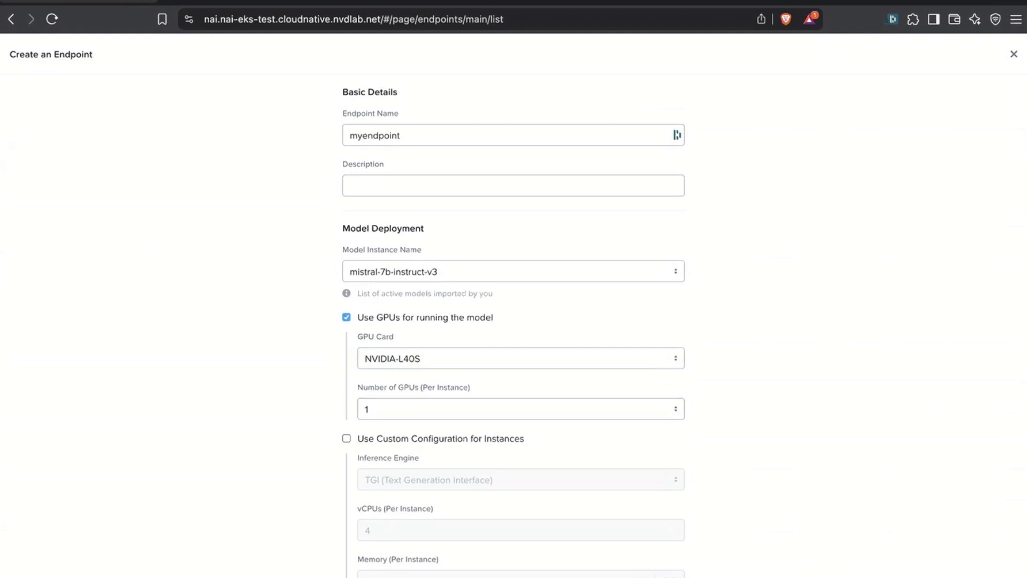
# - Review the endpoint's instance and access settings and change the endpoint name to mistral7b
pyautogui.scroll(-5, 514, 321)
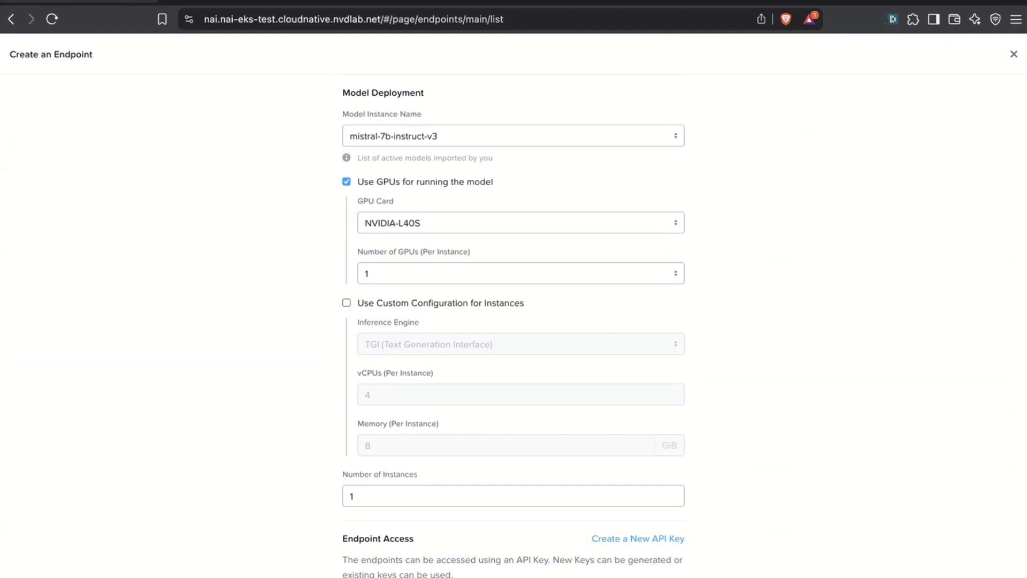
pyautogui.scroll(-3, 513, 321)
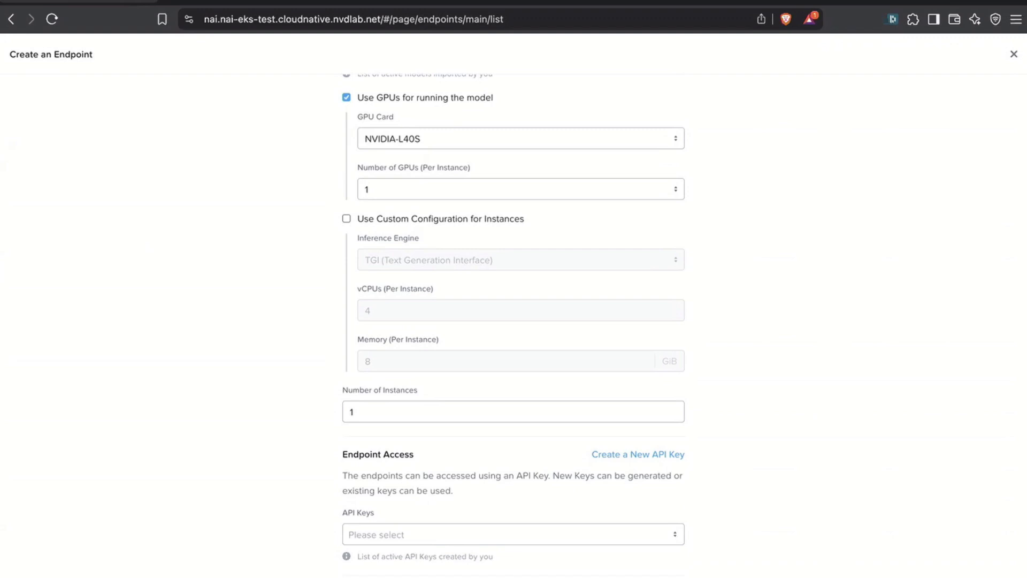
pyautogui.scroll(8, 513, 321)
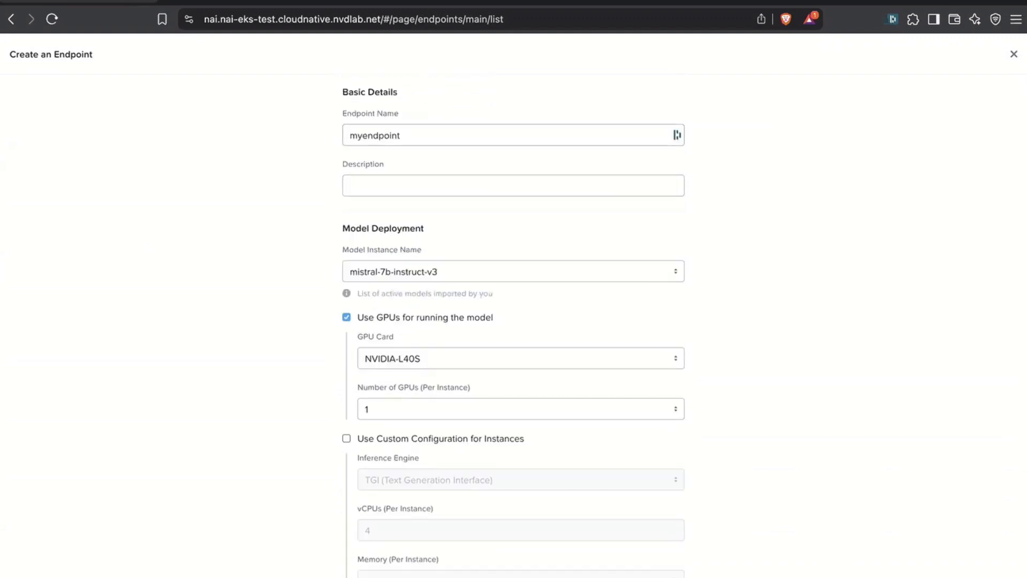
pyautogui.doubleClick(397, 136)
pyautogui.write('mista')
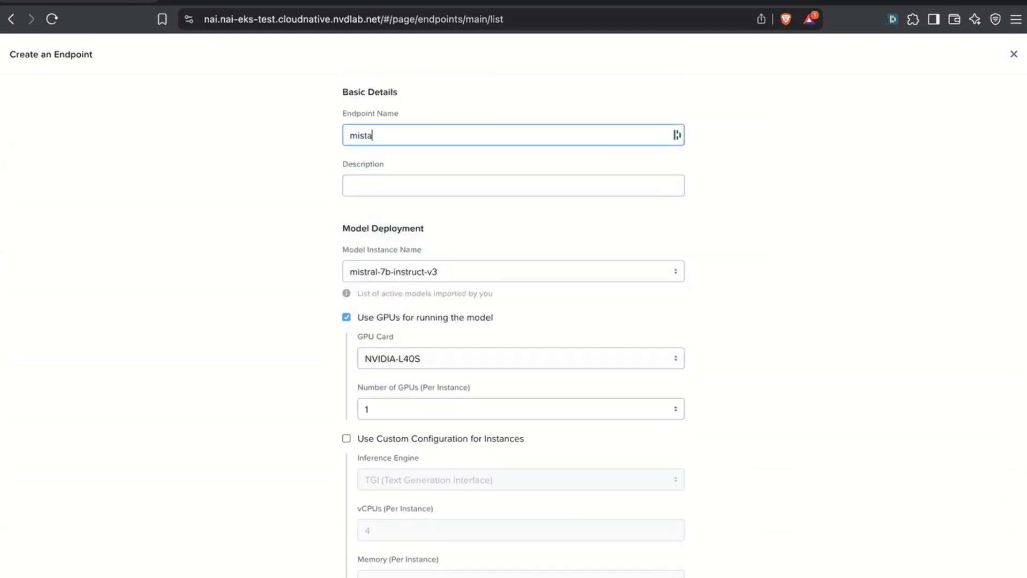
pyautogui.press('BackSpace')
pyautogui.write('ral7b')
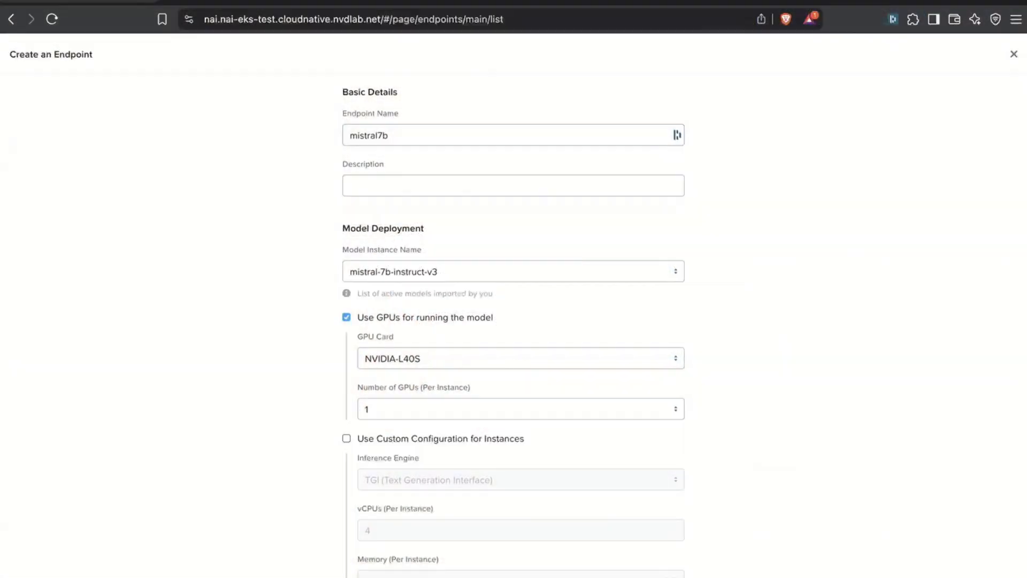
pyautogui.scroll(-5, 513, 321)
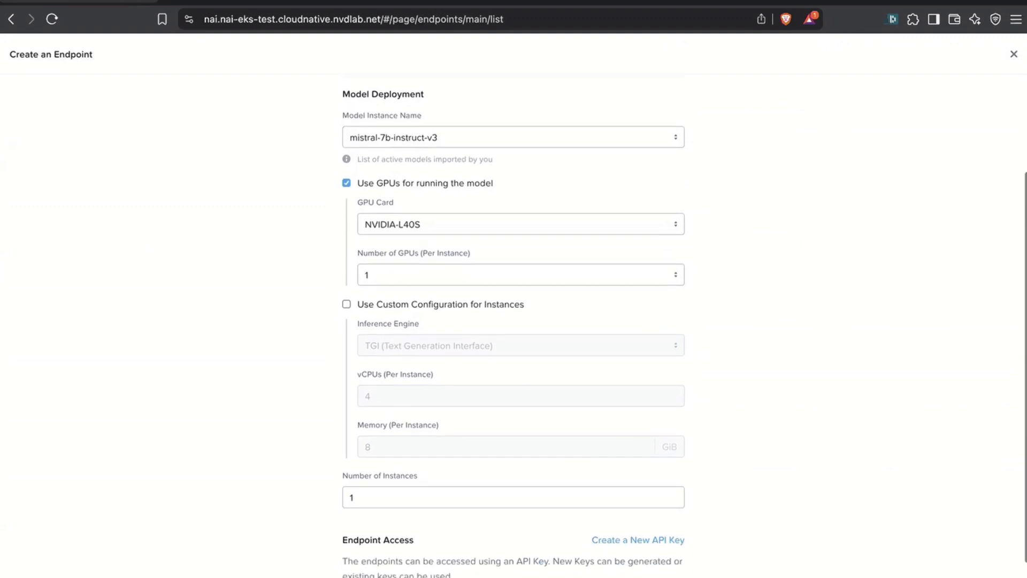
# - Look through the existing API keys that can be assigned to the endpoint without selecting one
pyautogui.scroll(-3, 514, 321)
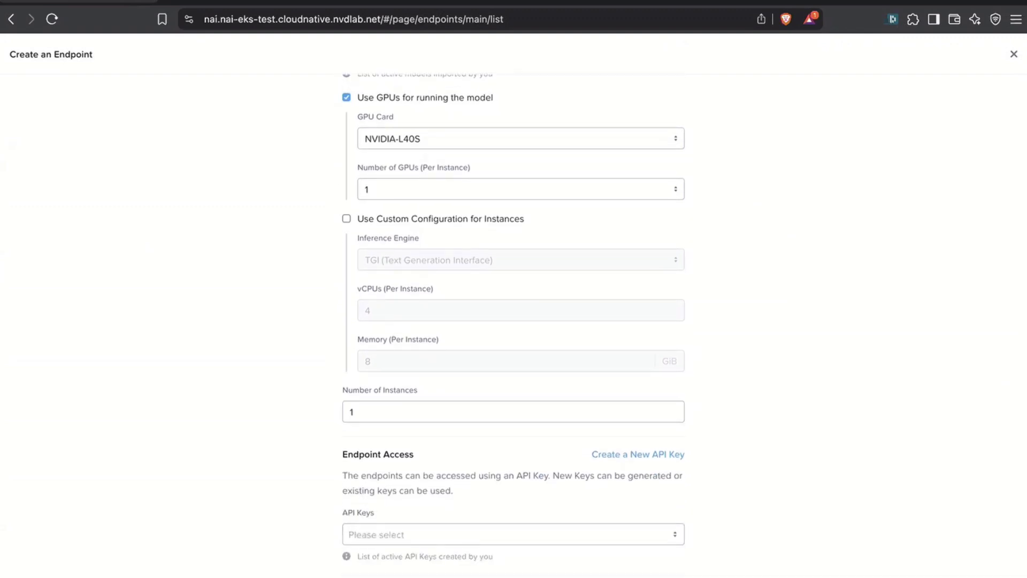
pyautogui.click(513, 535)
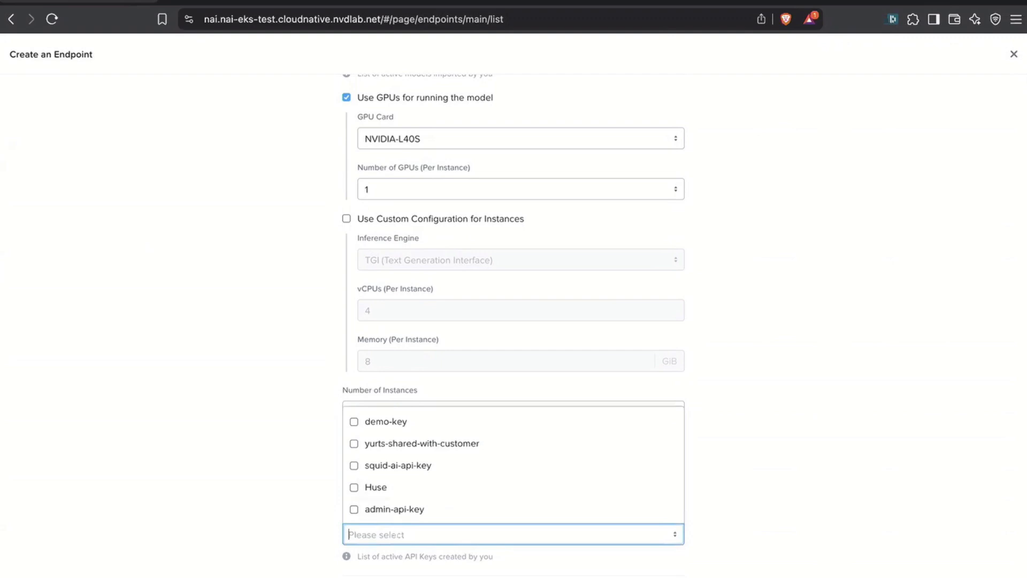
pyautogui.press('Escape')
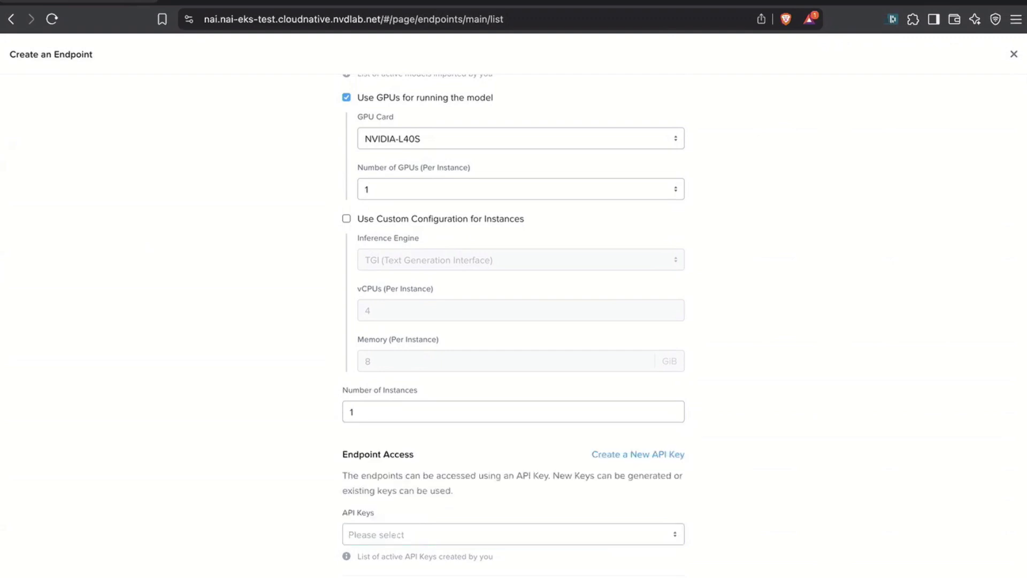
# - Create a new API key named demo for accessing the endpoint and copy the generated key
pyautogui.click(638, 454)
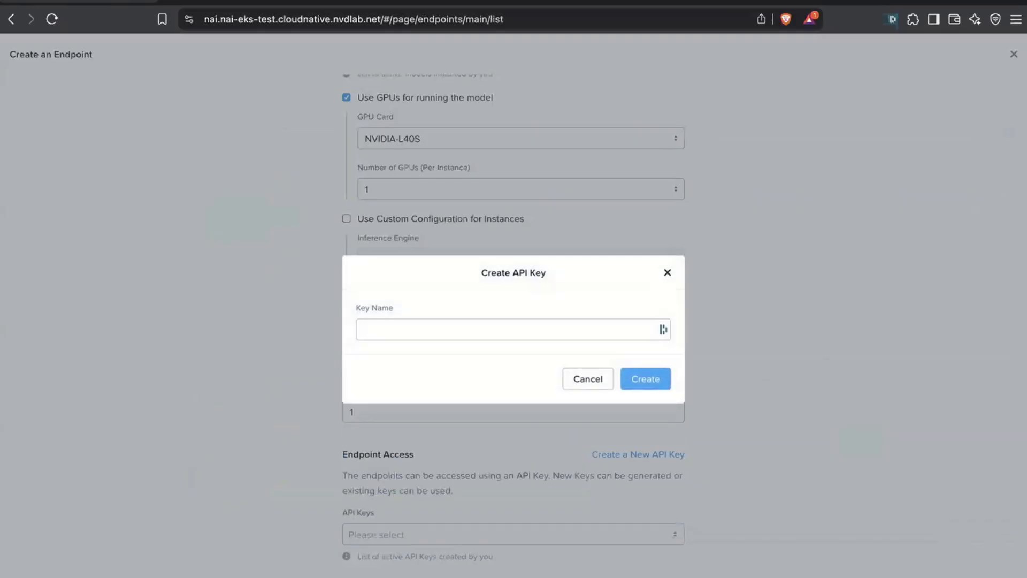
pyautogui.click(513, 330)
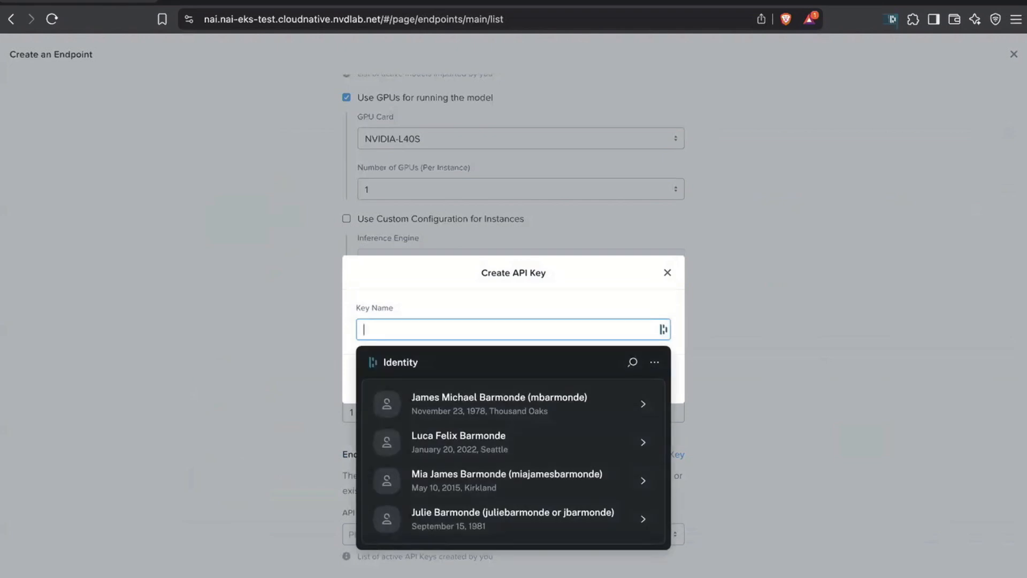
pyautogui.write('c')
pyautogui.press('BackSpace')
pyautogui.write('deo')
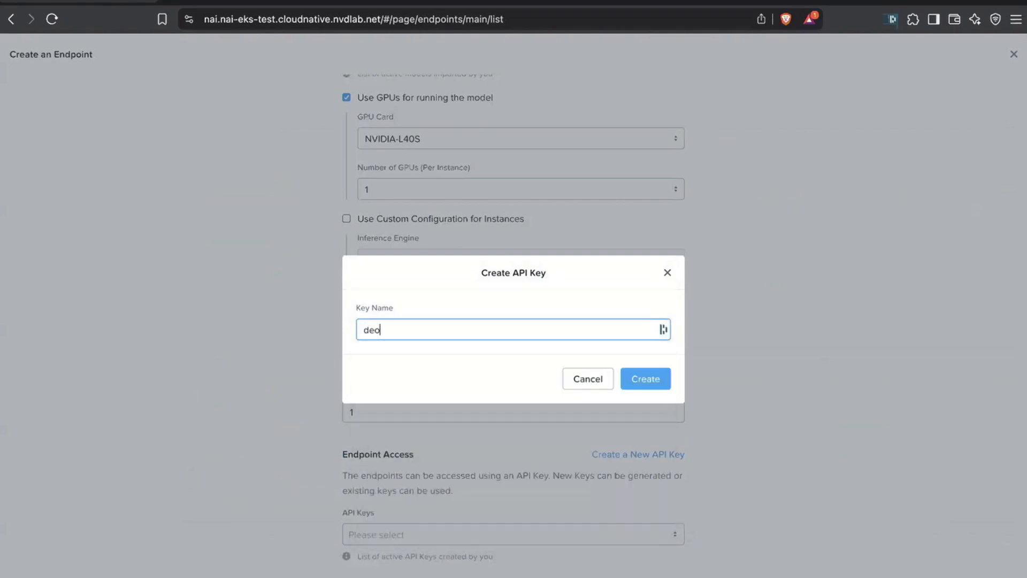
pyautogui.press('BackSpace')
pyautogui.write('mo')
pyautogui.press('Return')
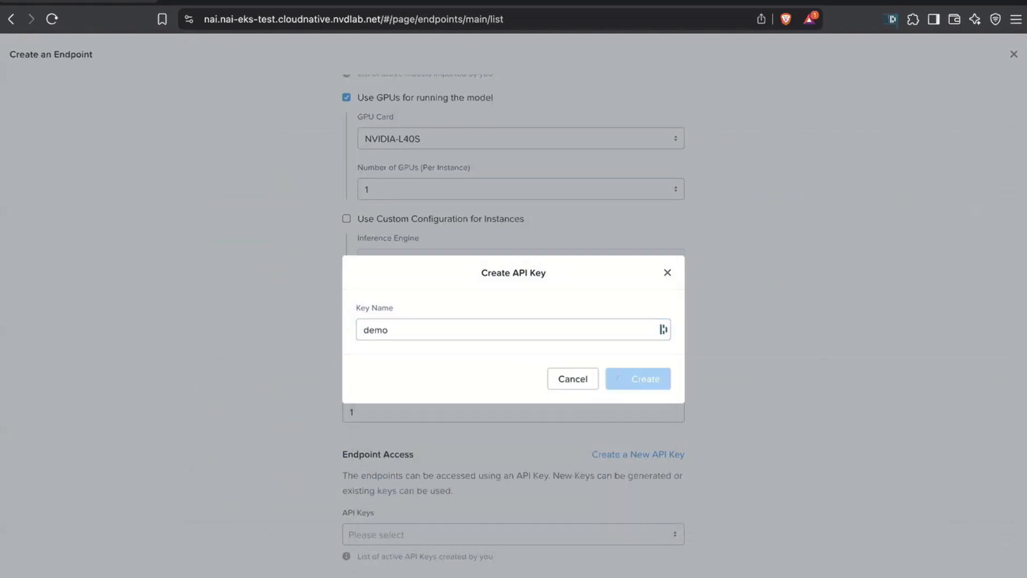
pyautogui.click(394, 423)
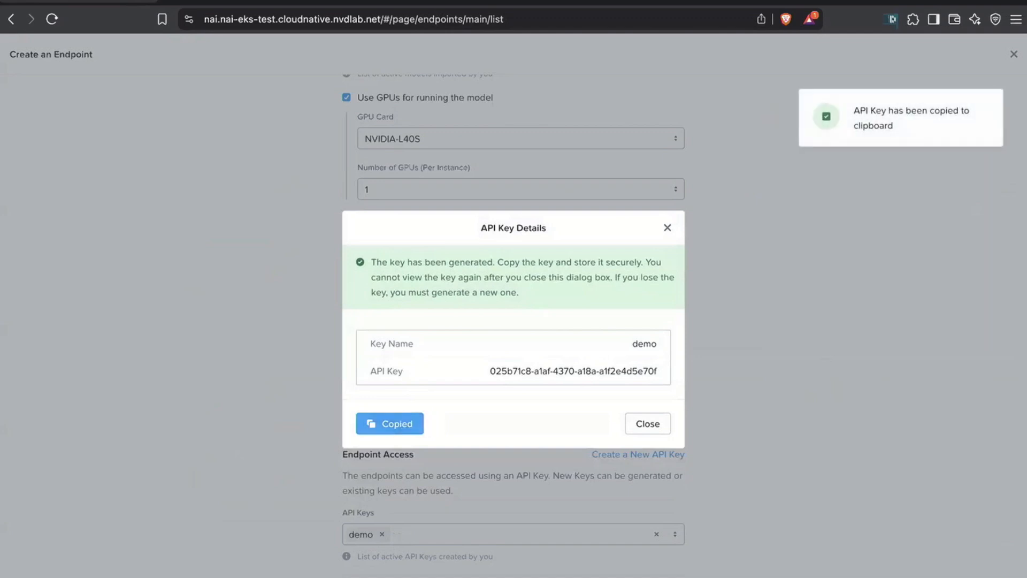
pyautogui.click(647, 423)
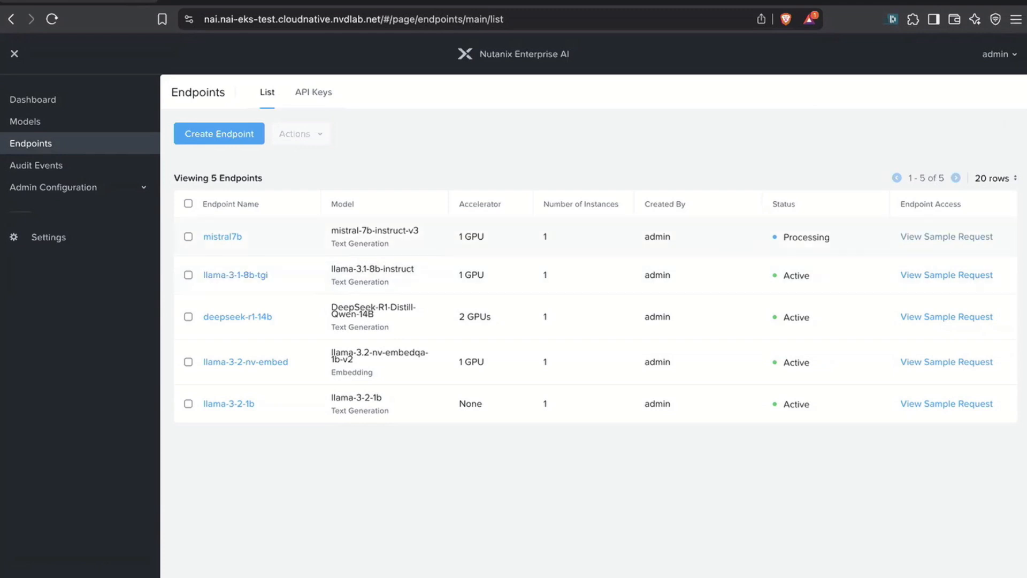
# - Test the llama-3-1-8b-tgi endpoint with the sample request "Explain how Deep Neural Networks work in simple terms"
pyautogui.click(235, 275)
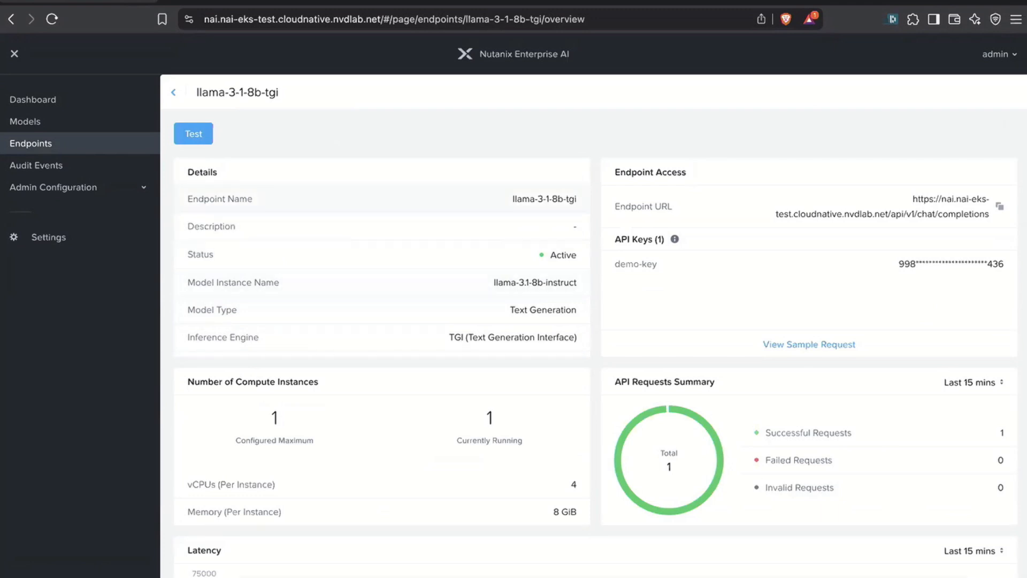
pyautogui.click(193, 133)
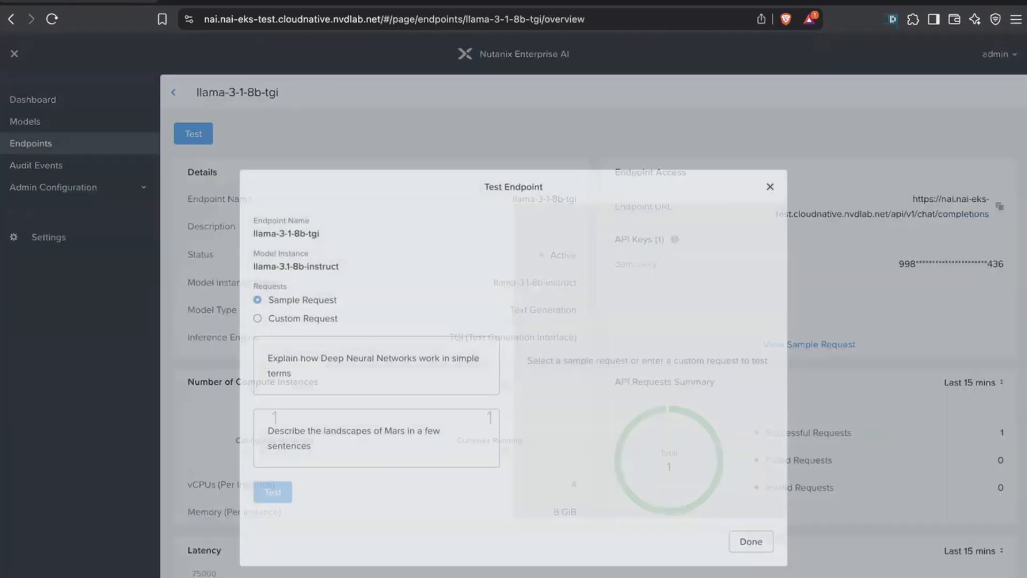
pyautogui.click(376, 327)
pyautogui.click(273, 454)
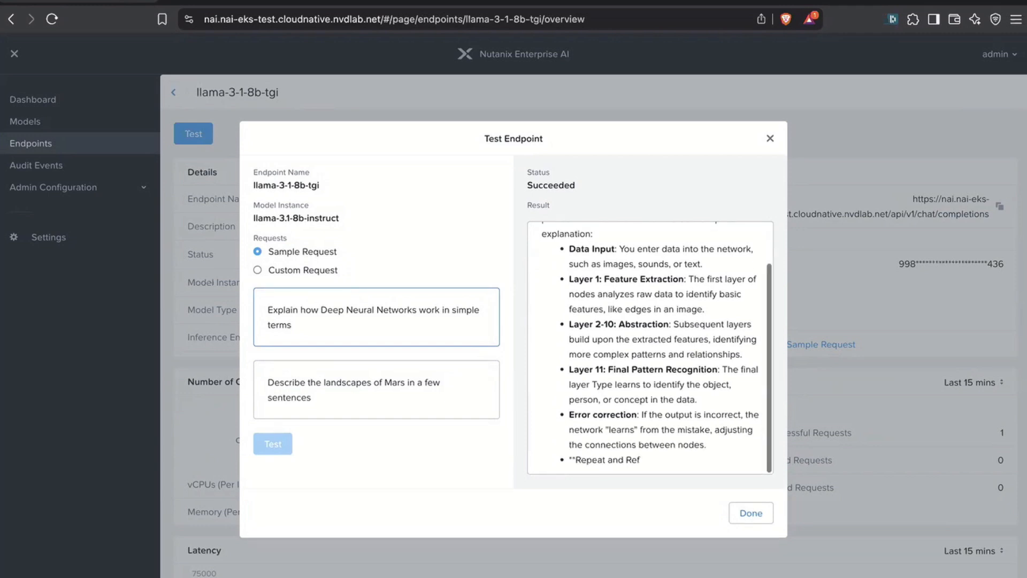
pyautogui.press('Escape')
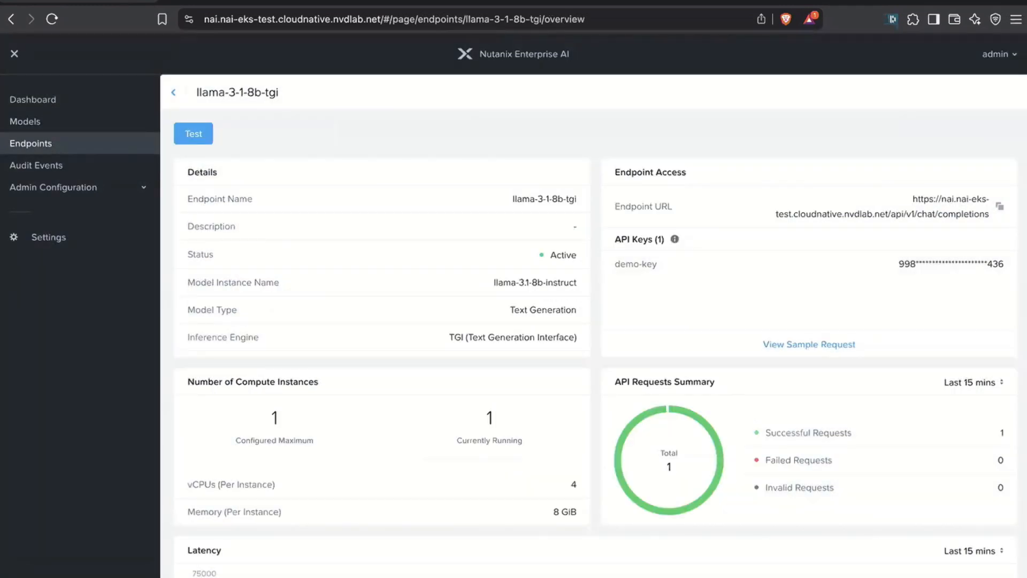
# - View the llama-3-1-8b-tgi endpoint's sample cURL request with tool calling included and read through its code
pyautogui.click(808, 344)
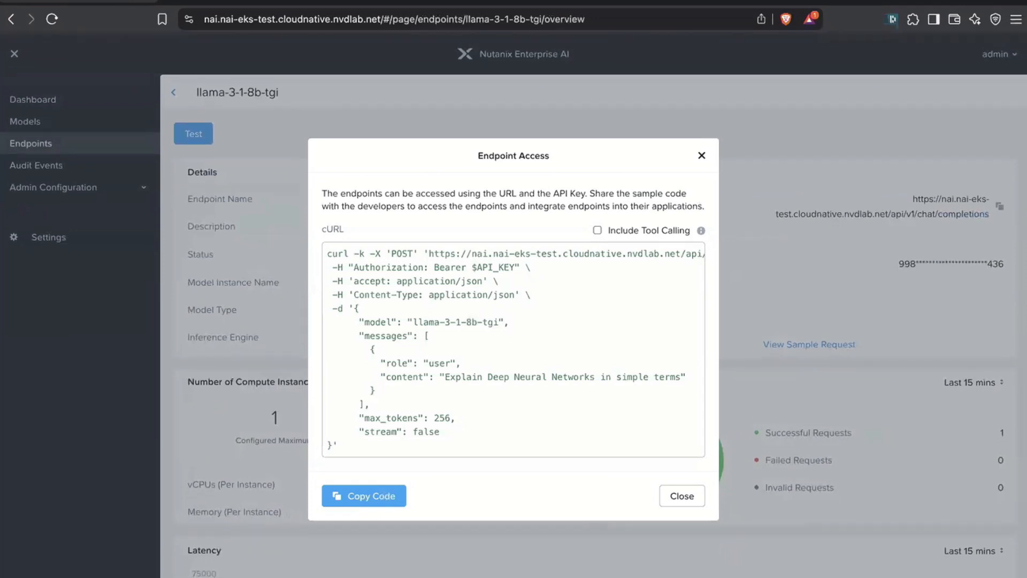
pyautogui.click(598, 230)
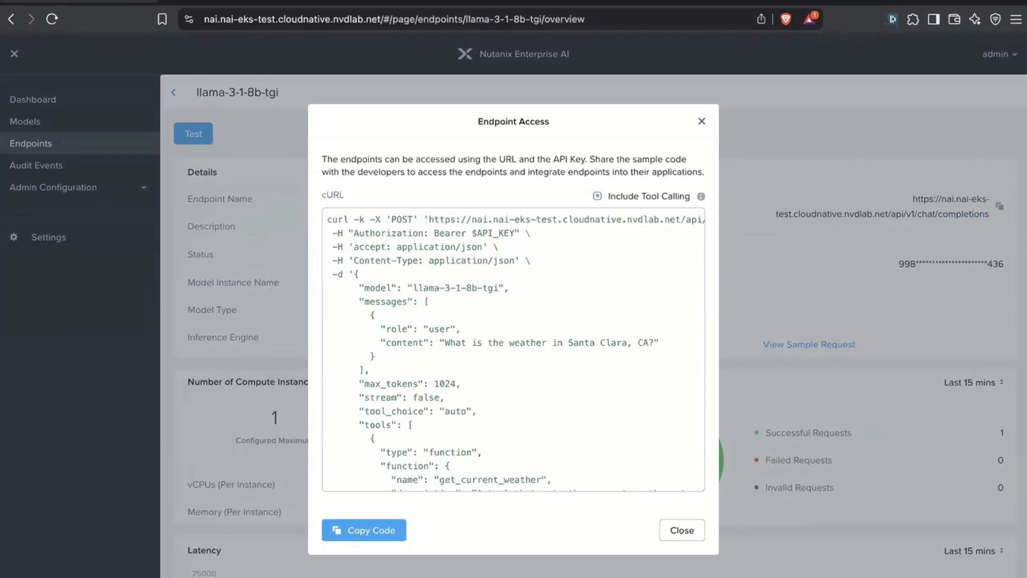
pyautogui.scroll(-1, 513, 350)
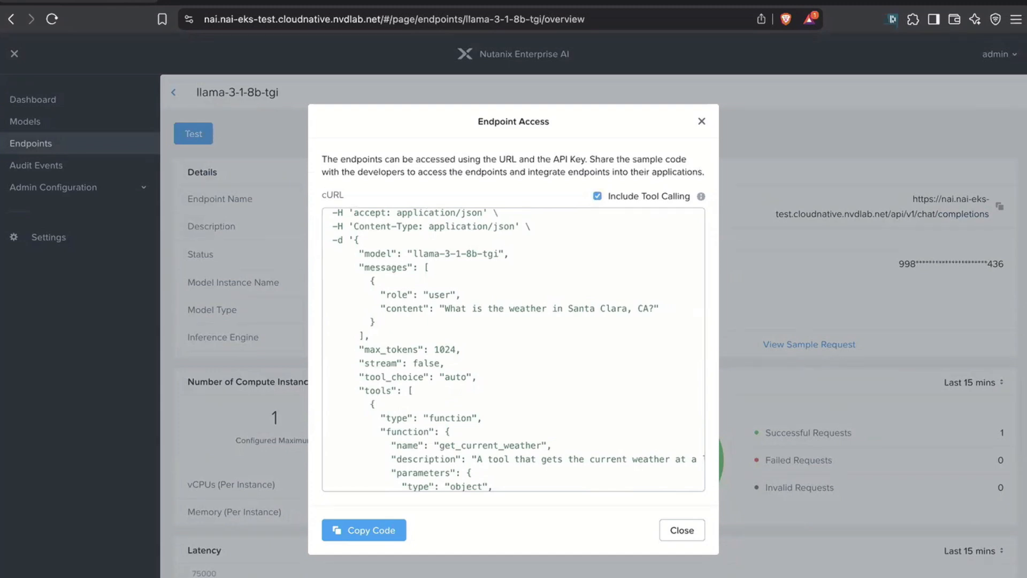
pyautogui.scroll(-10, 514, 350)
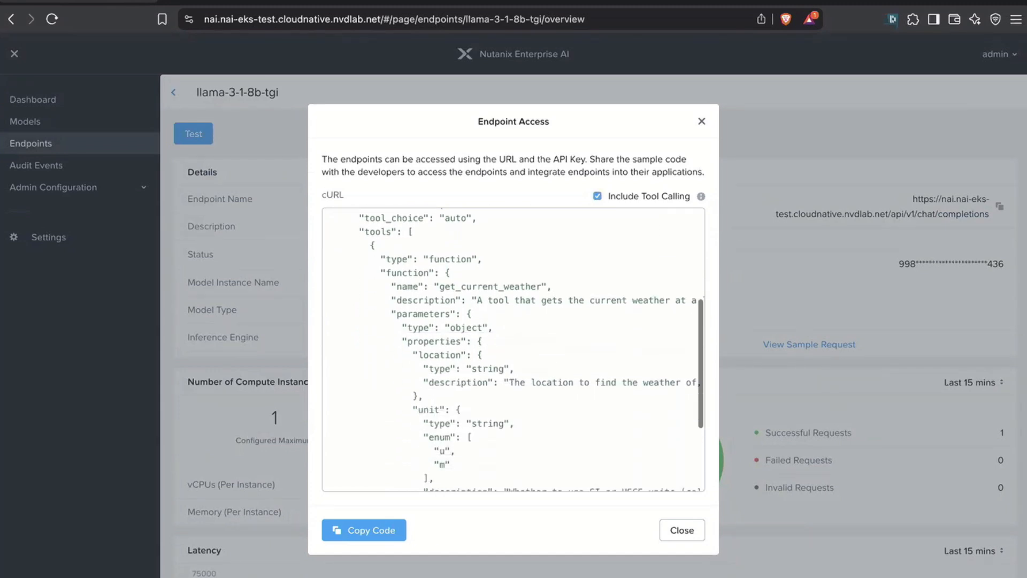
pyautogui.scroll(15, 513, 350)
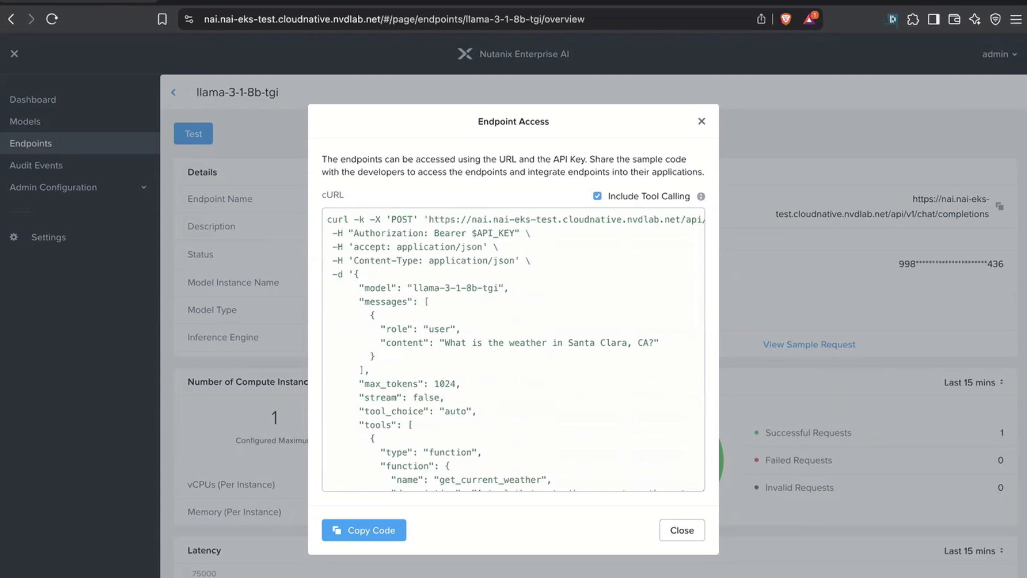